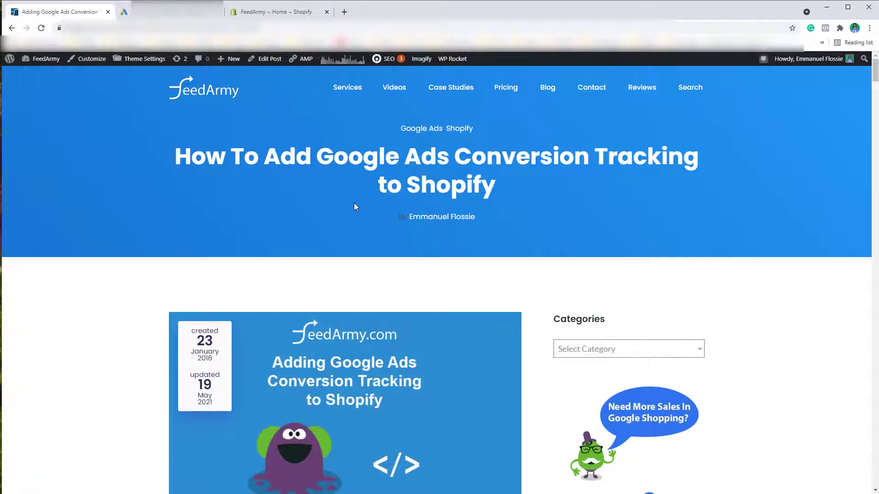
Step: Scroll the FeedArmy article to its Shopify code template, then switch to the Google Ads tab
scroll(366, 204, down, 2)
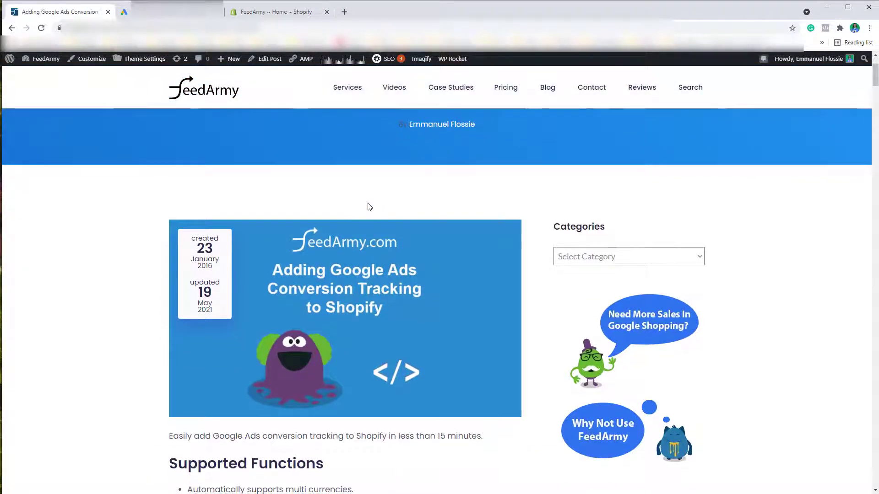
scroll(370, 207, down, 15)
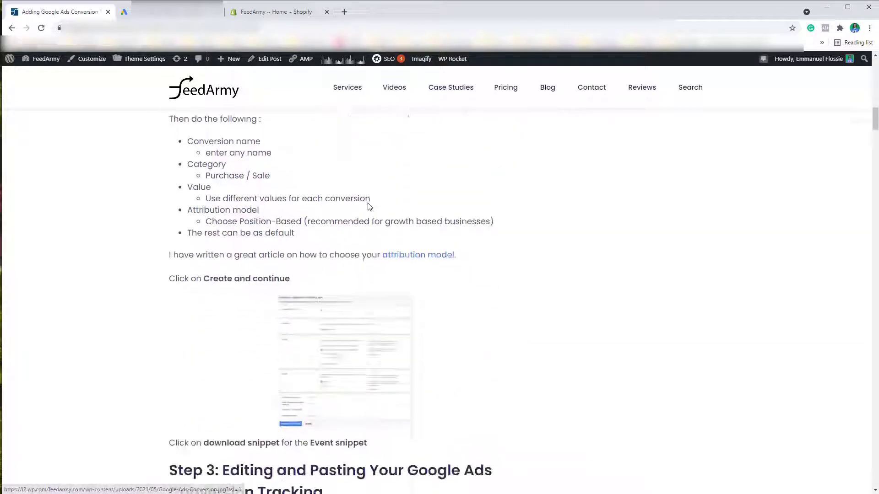
scroll(370, 207, down, 20)
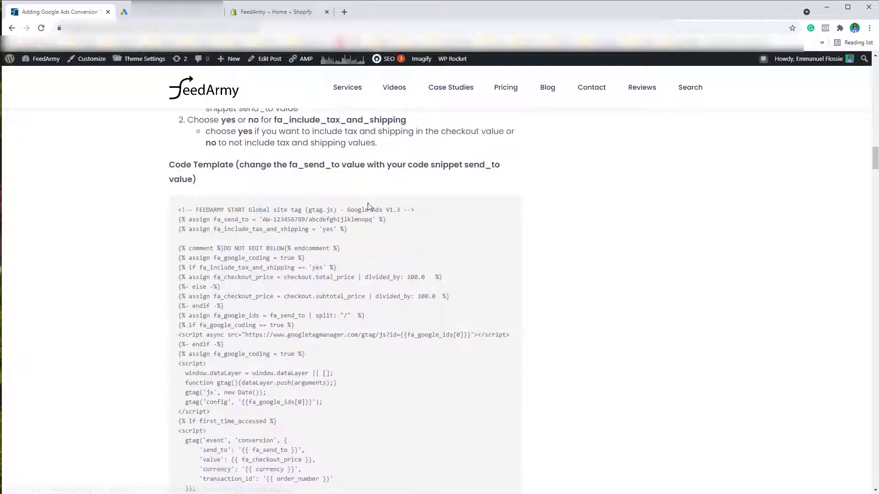
scroll(371, 211, down, 2)
scroll(320, 252, up, 1)
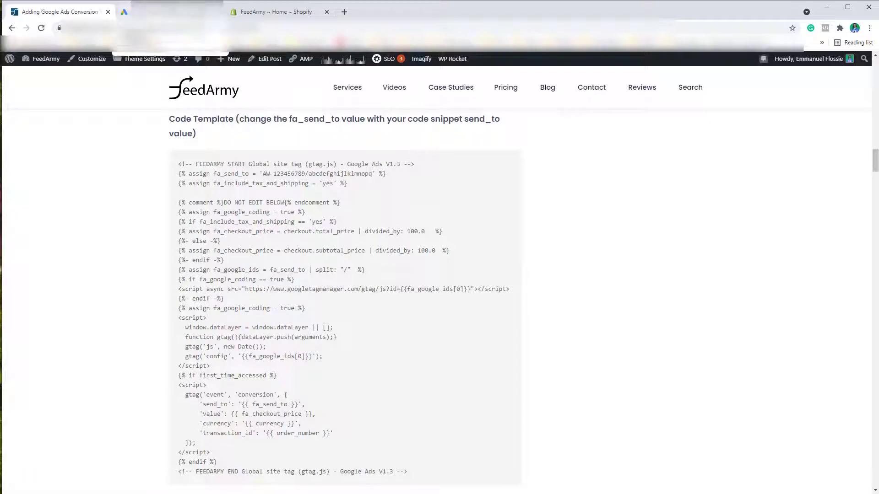
click(220, 9)
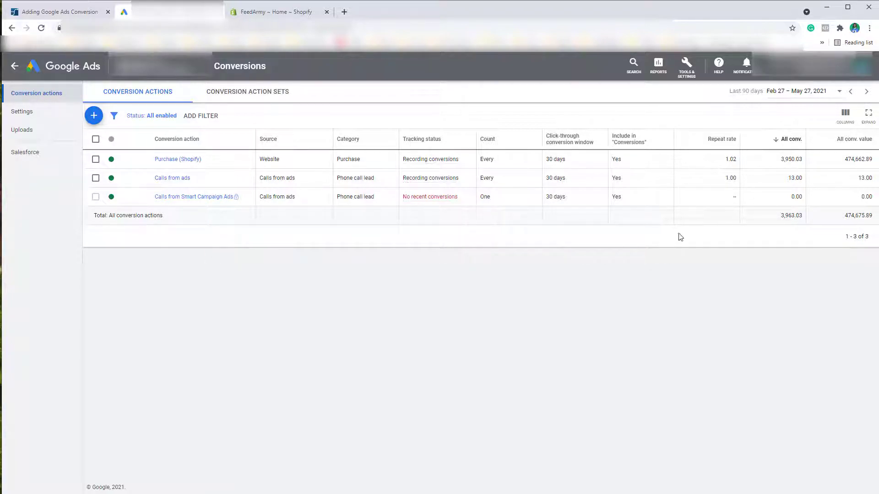
Step: Go to Conversions under Tools & Settings and start a new website conversion action
click(686, 76)
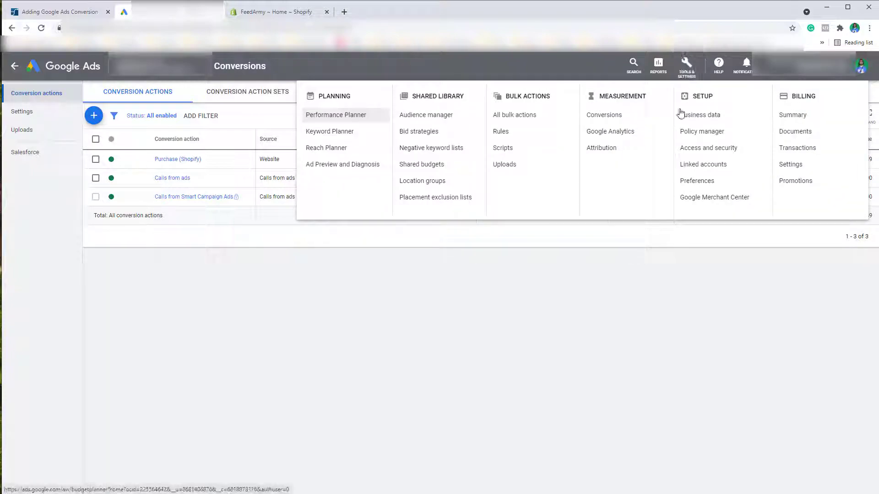
click(611, 117)
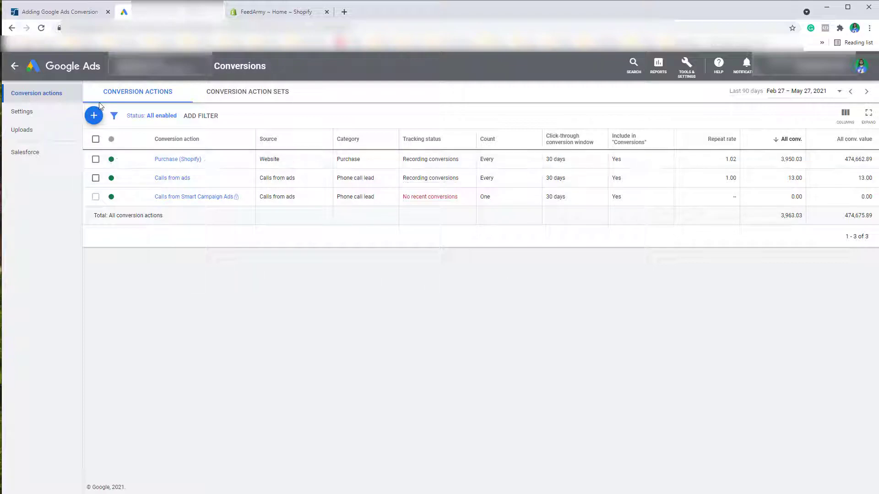
click(93, 120)
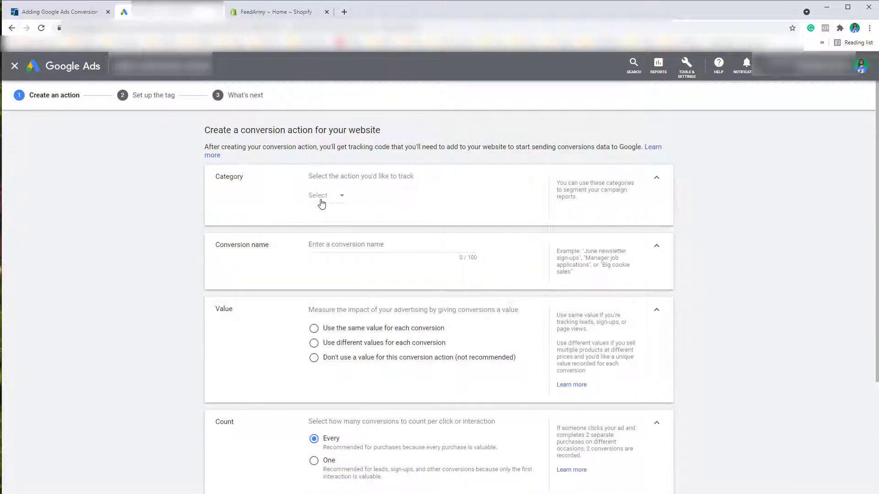
Step: Set the conversion category to Purchase and rename the action to 'Shopify Purchase'
click(324, 200)
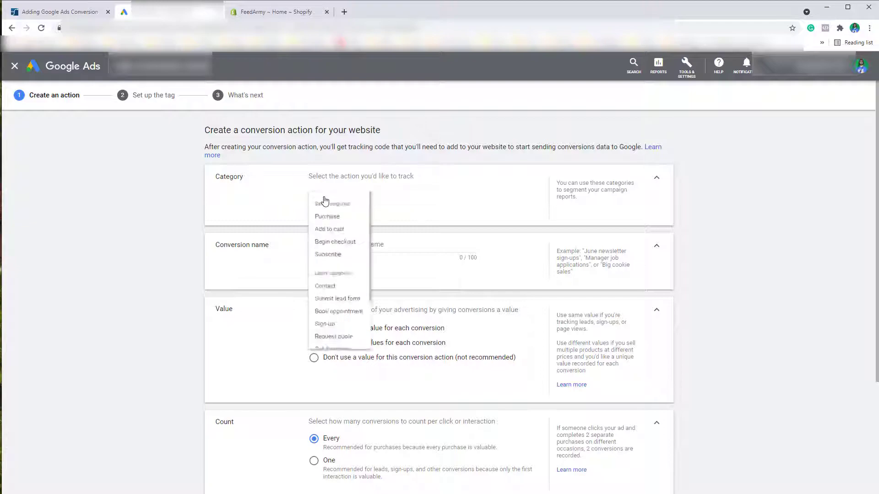
click(333, 223)
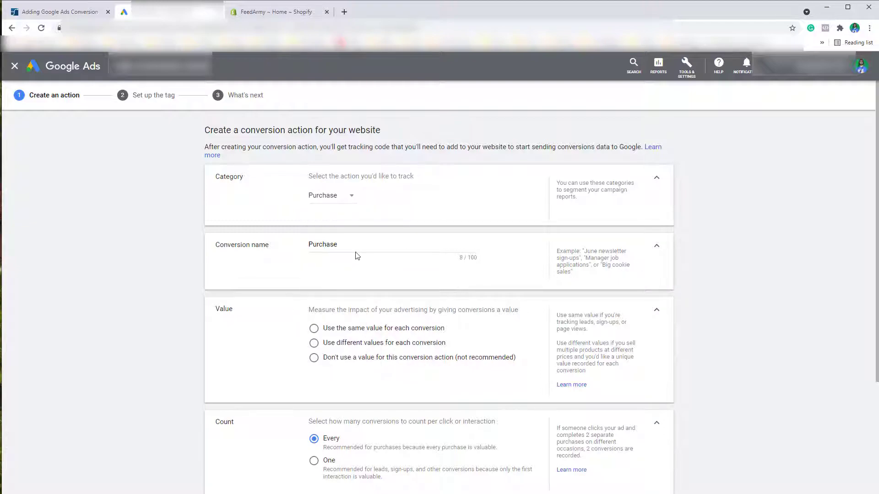
click(356, 253)
key(Home)
text(Sign)
key(BackSpace)
key(BackSpace)
key(BackSpace)
text(hopify)
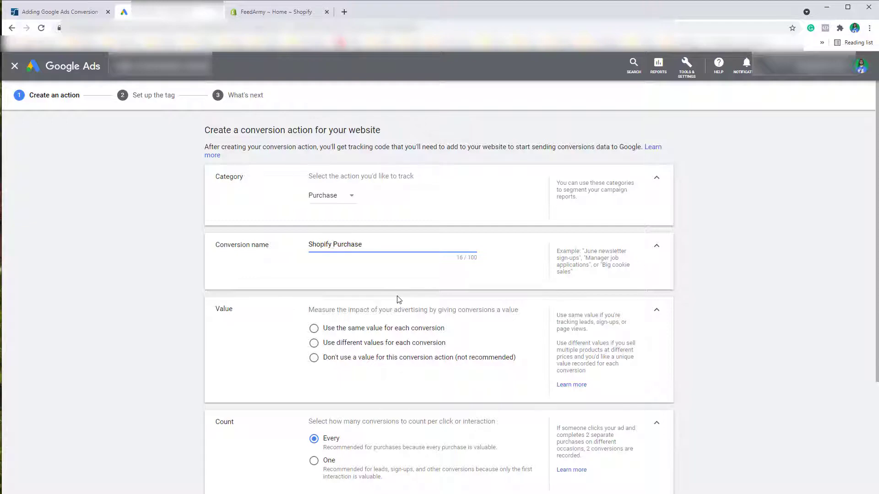
Step: Choose 'Use different values for each conversion', keeping the AUD 1 default value
click(370, 347)
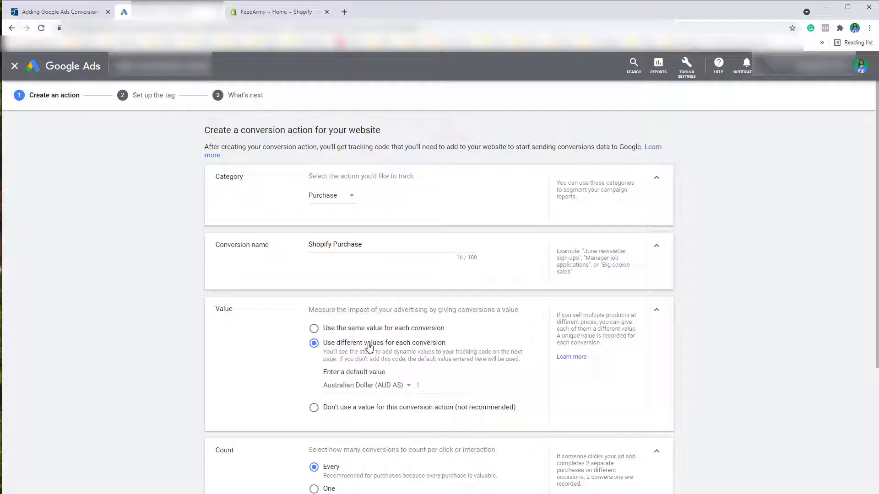
scroll(491, 355, down, 2)
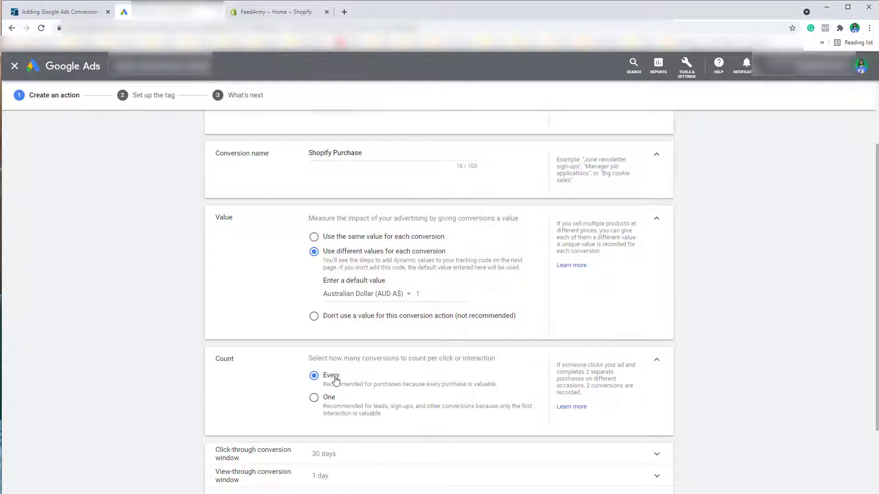
scroll(335, 380, down, 2)
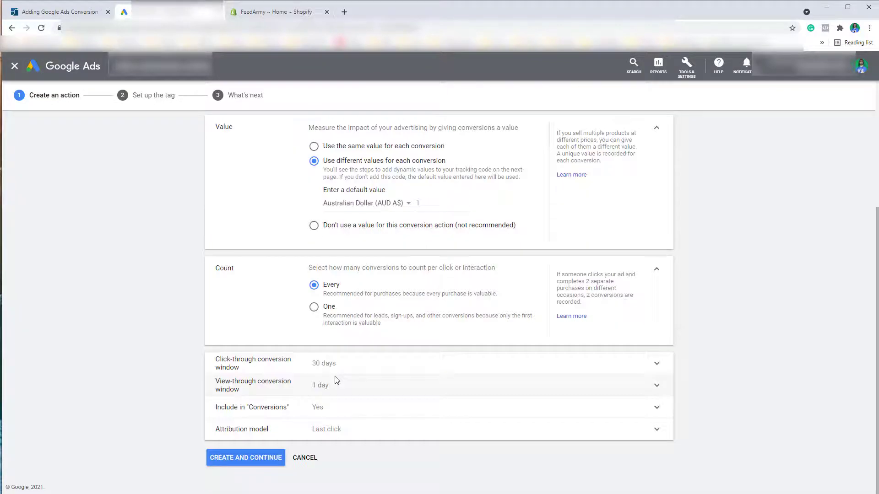
Step: Switch the attribution model from Last click to Position-based
click(370, 437)
click(331, 473)
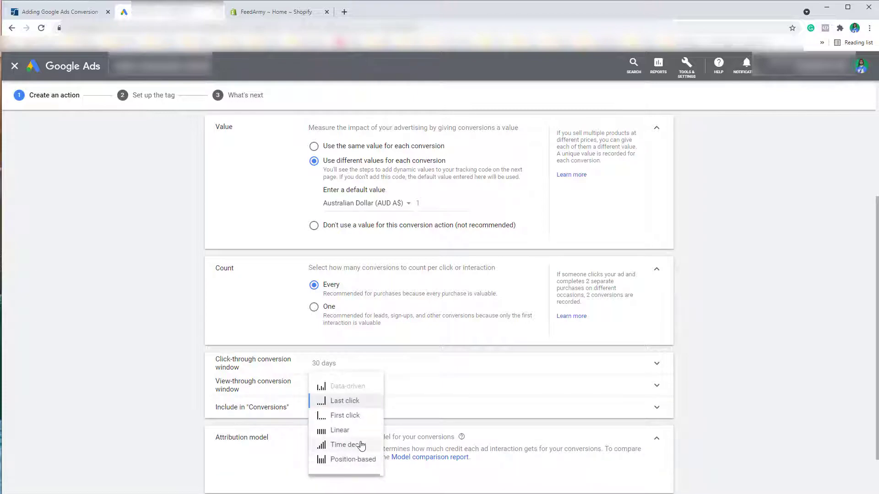
mouse_move(361, 446)
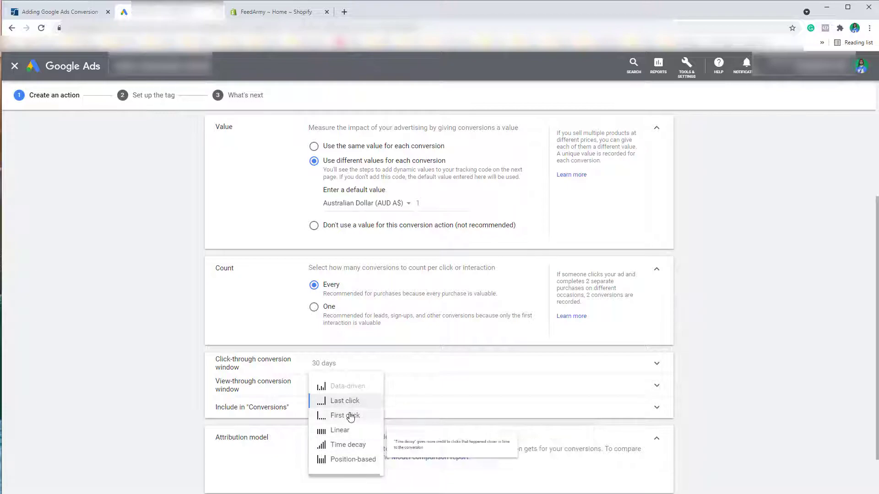
mouse_move(353, 467)
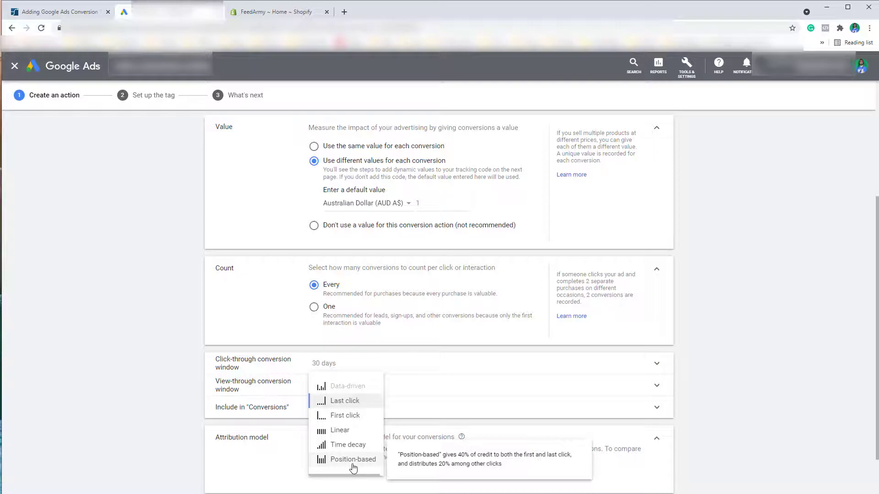
click(353, 459)
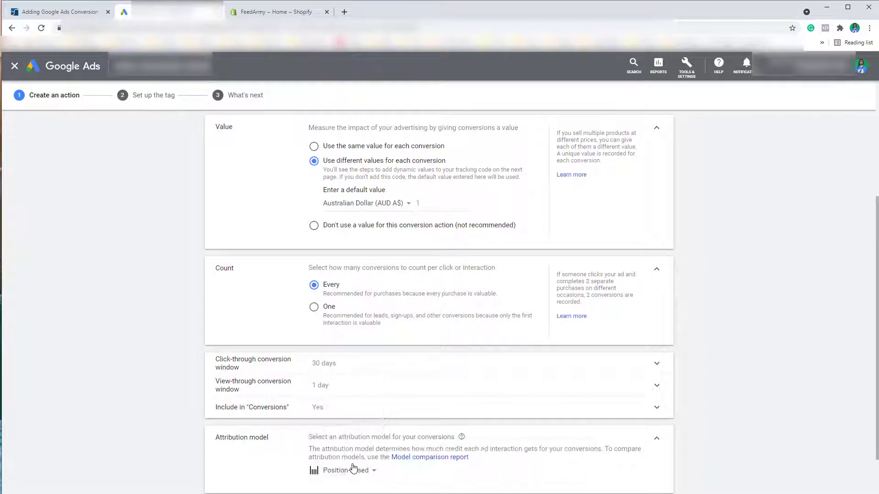
scroll(353, 466, down, 1)
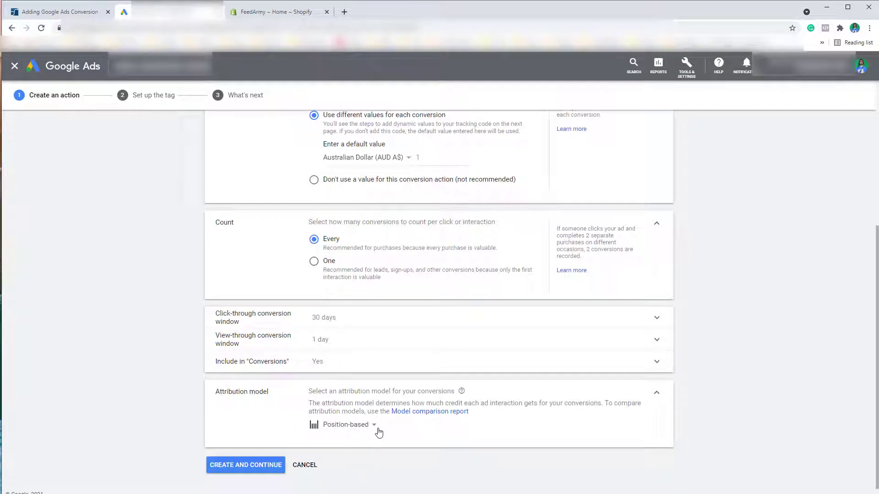
mouse_move(349, 423)
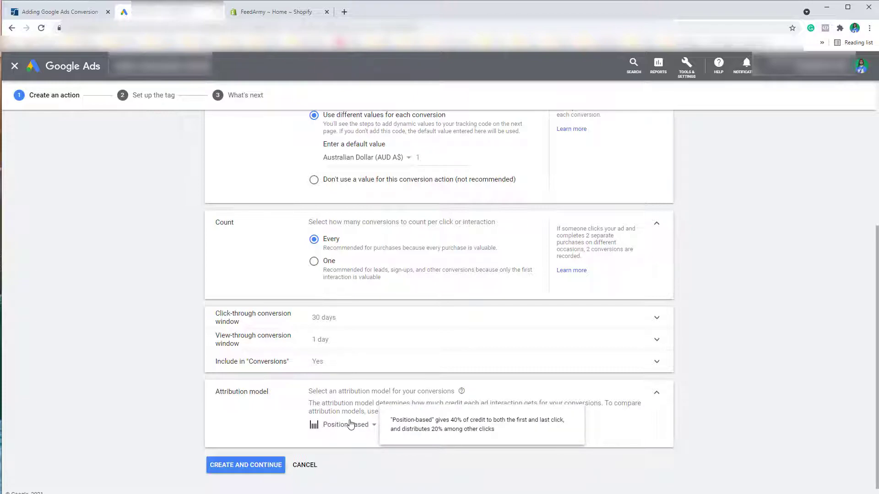
Step: Read FeedArmy's Google Ads attribution article on data-driven, linear, time decay and position-based models
click(348, 12)
scroll(339, 230, down, 9)
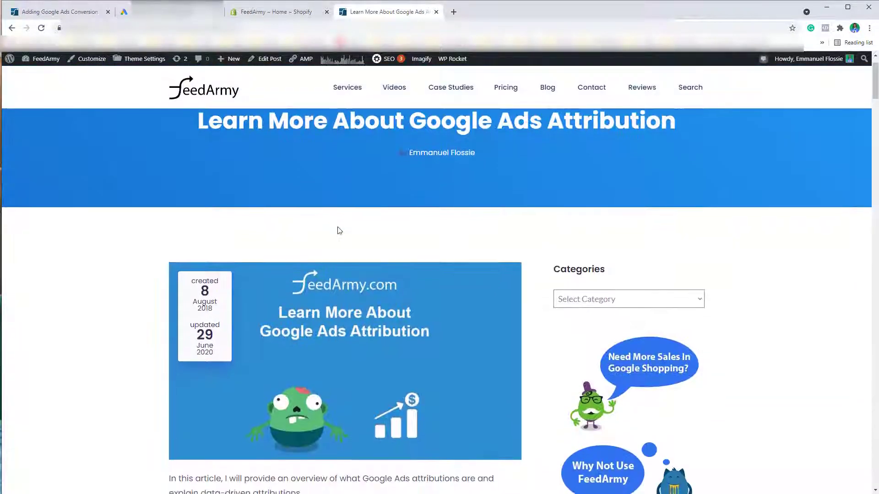
scroll(337, 235, down, 10)
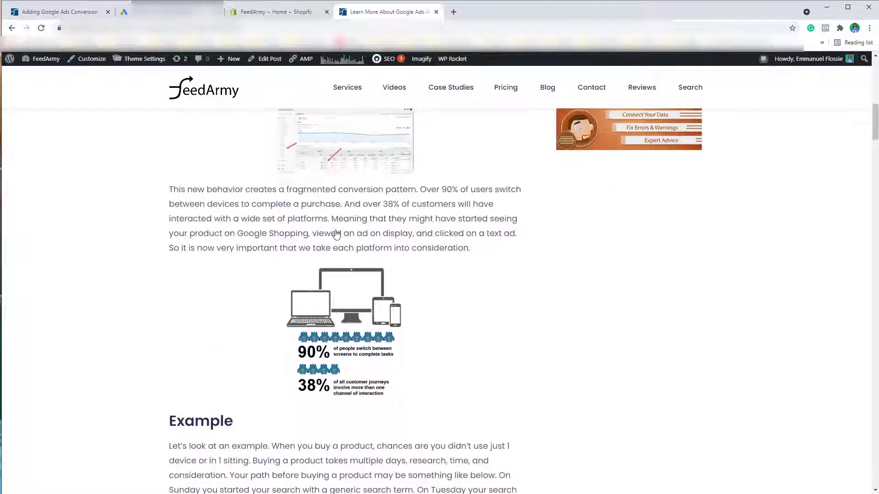
scroll(337, 235, down, 12)
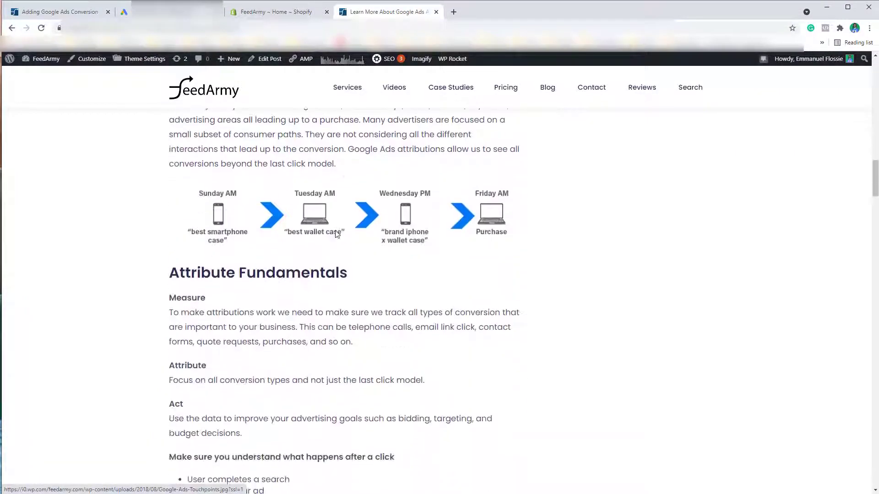
scroll(228, 246, down, 10)
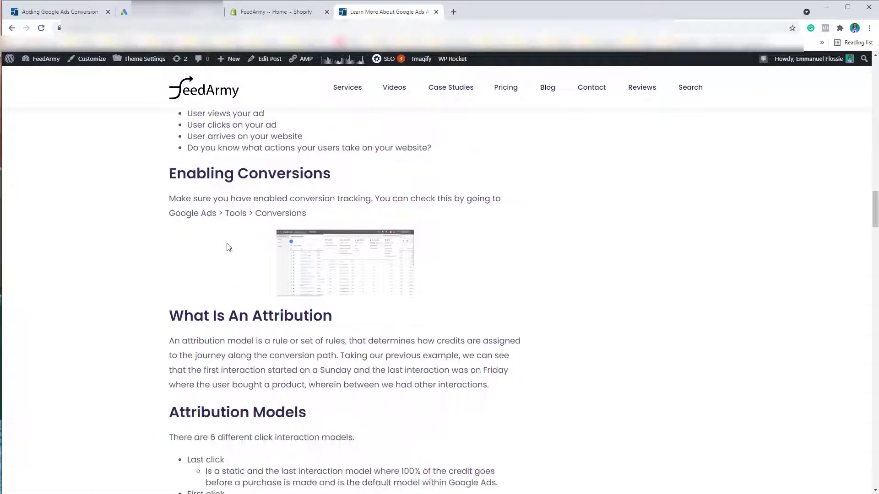
scroll(228, 242, down, 7)
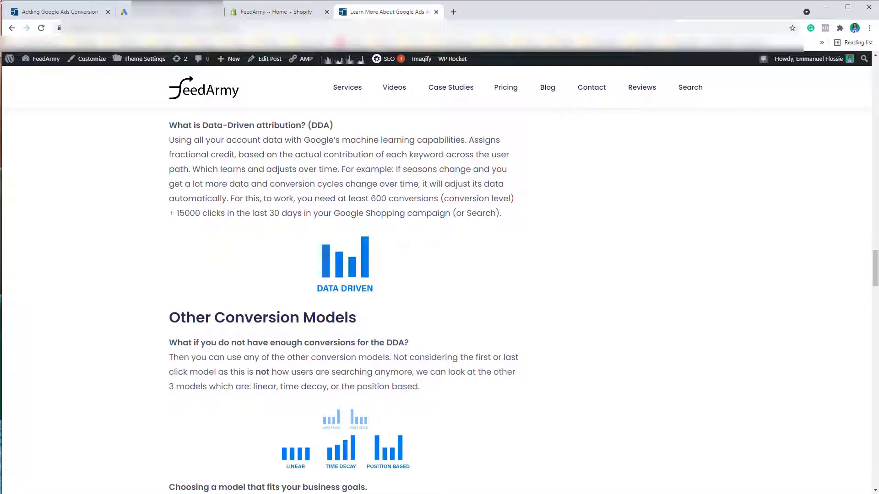
Step: Create the Shopify Purchase conversion action and choose to install the tag yourself
click(137, 11)
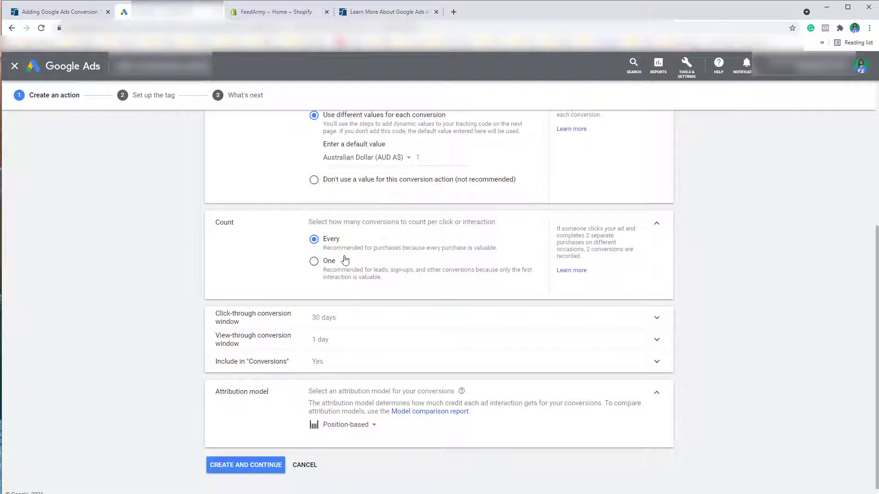
scroll(343, 257, down, 1)
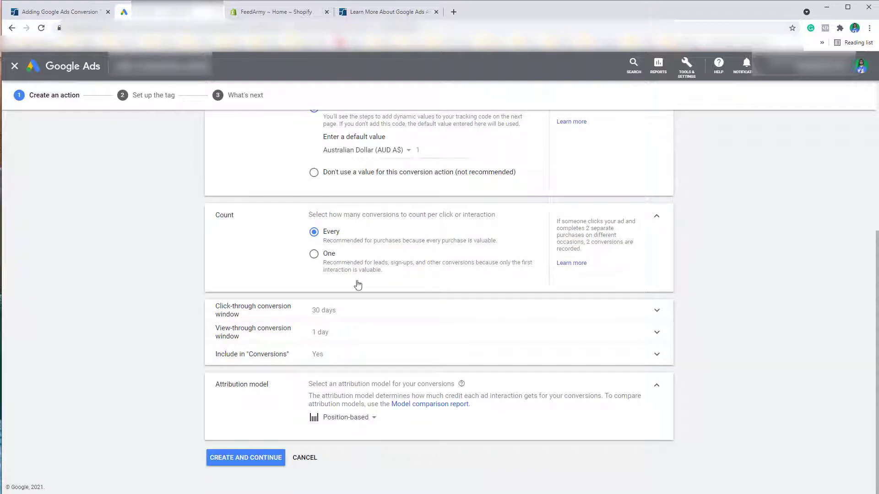
click(248, 463)
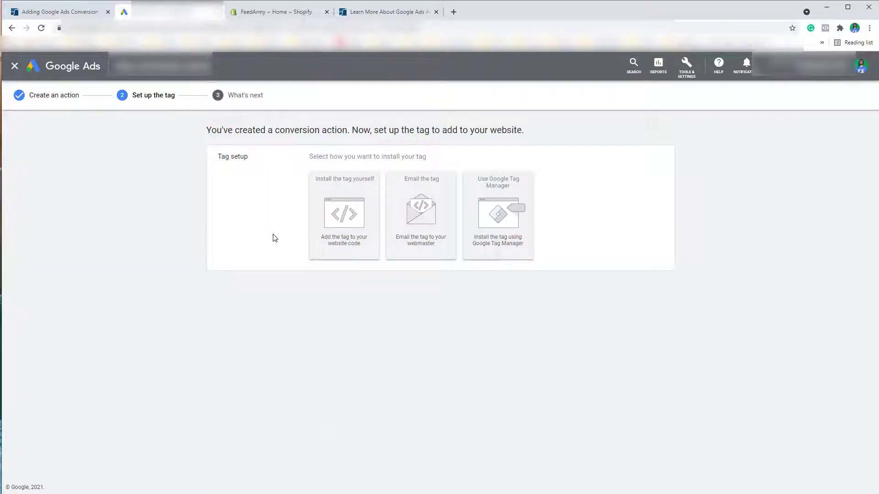
click(342, 207)
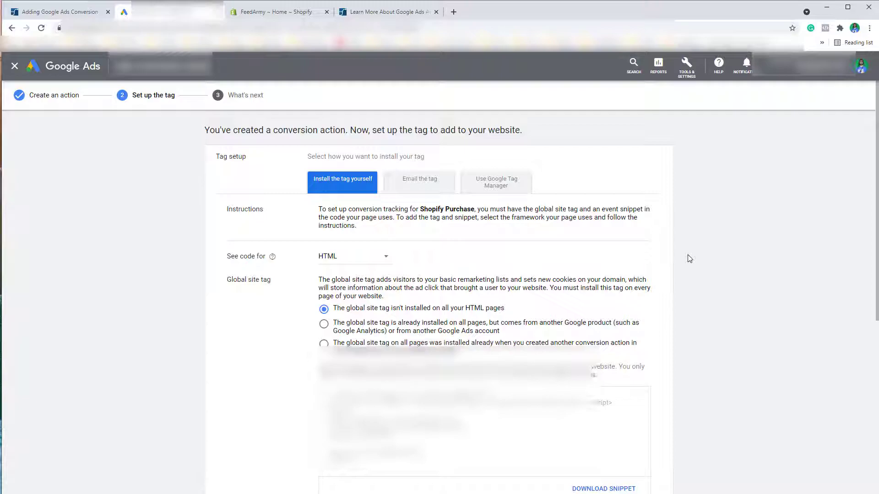
Step: Download the event snippet as a text file and select its send_to value in Notepad
scroll(690, 259, down, 2)
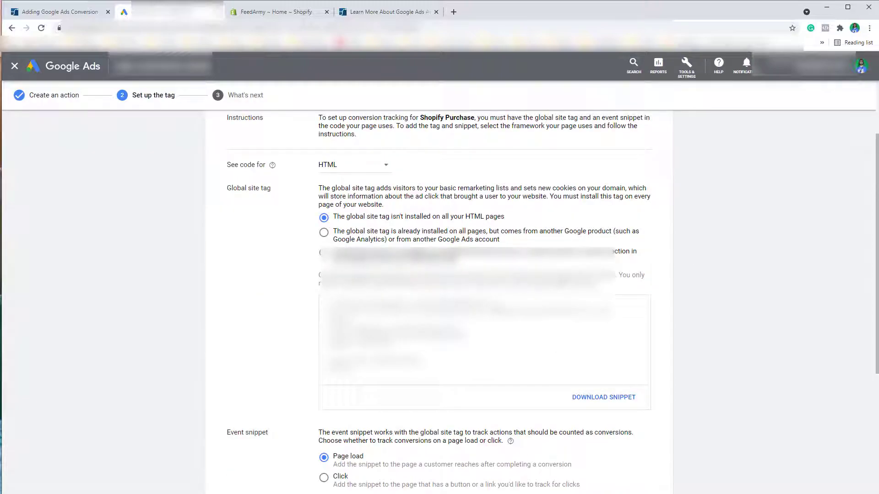
scroll(440, 274, down, 5)
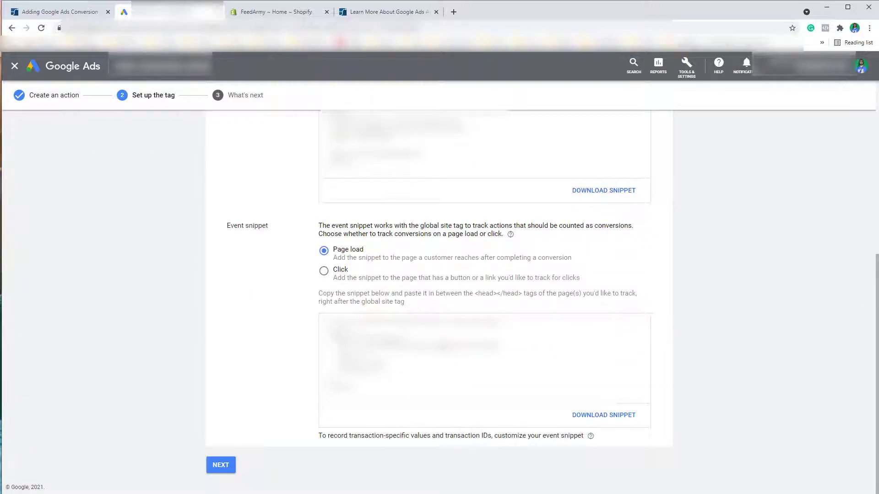
click(452, 380)
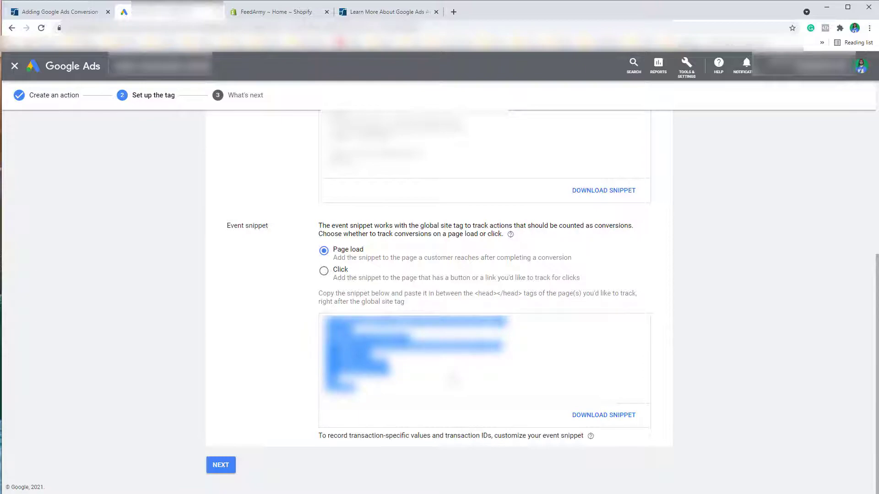
click(749, 388)
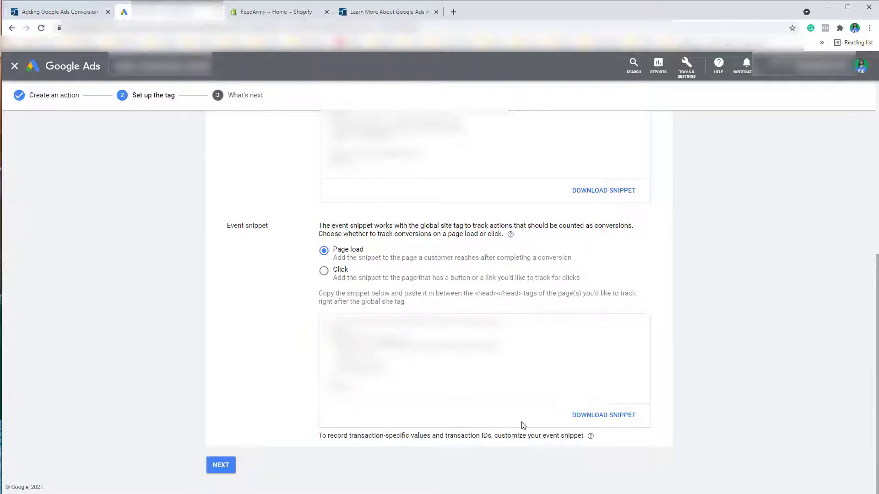
click(599, 418)
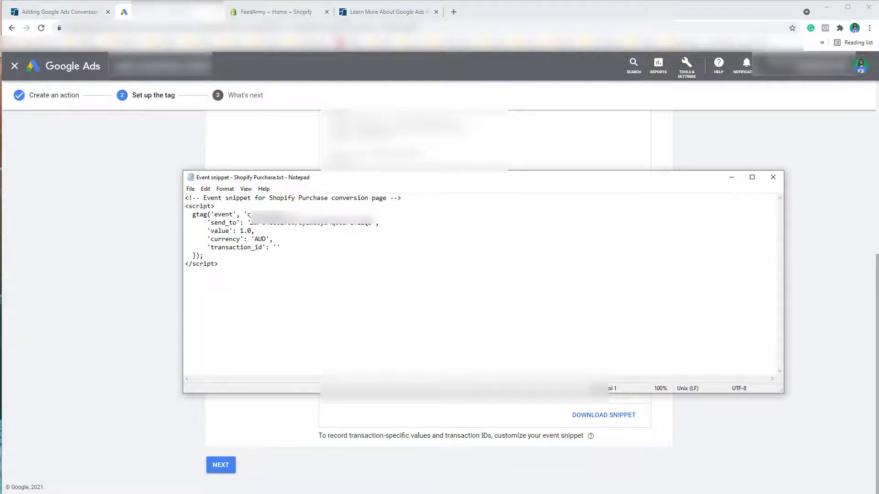
drag(251, 223, 372, 223)
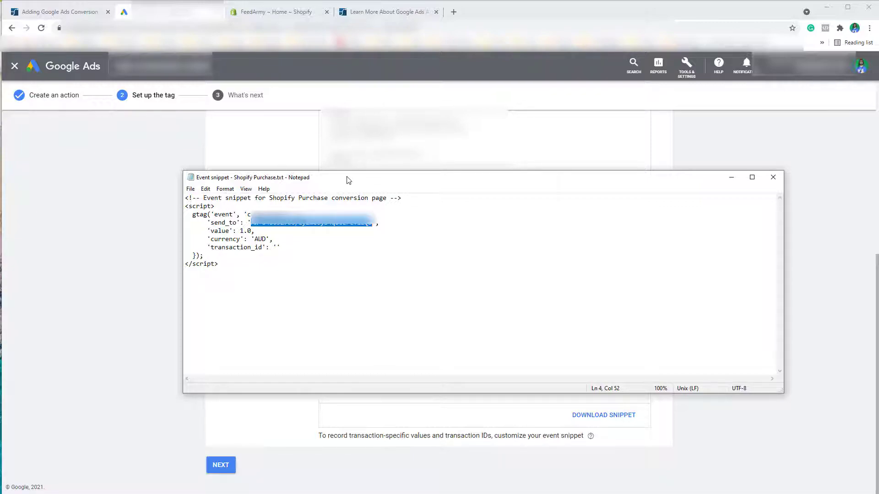
drag(346, 180, 406, 160)
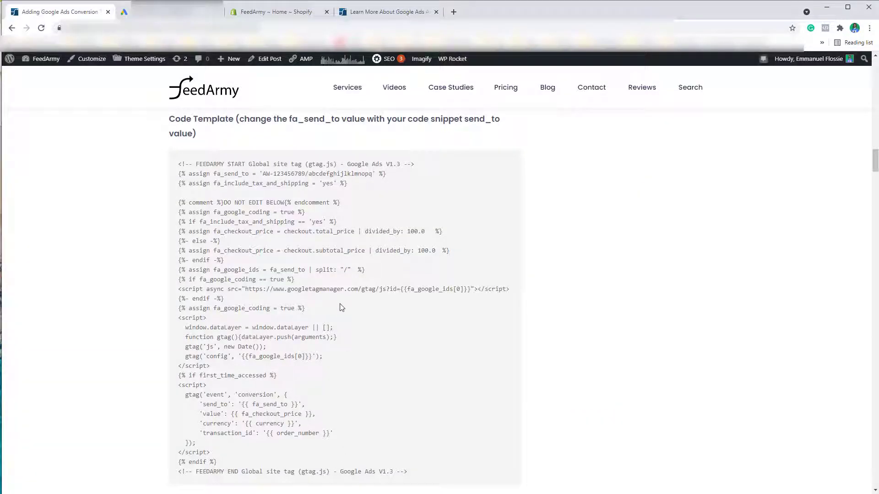
Step: Copy the FeedArmy code template into a new Notepad document
drag(431, 476, 173, 157)
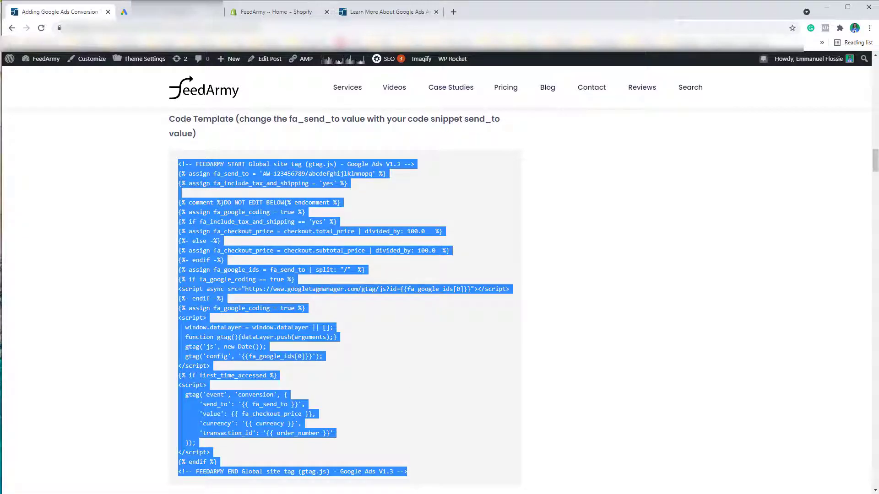
key(ctrl+c)
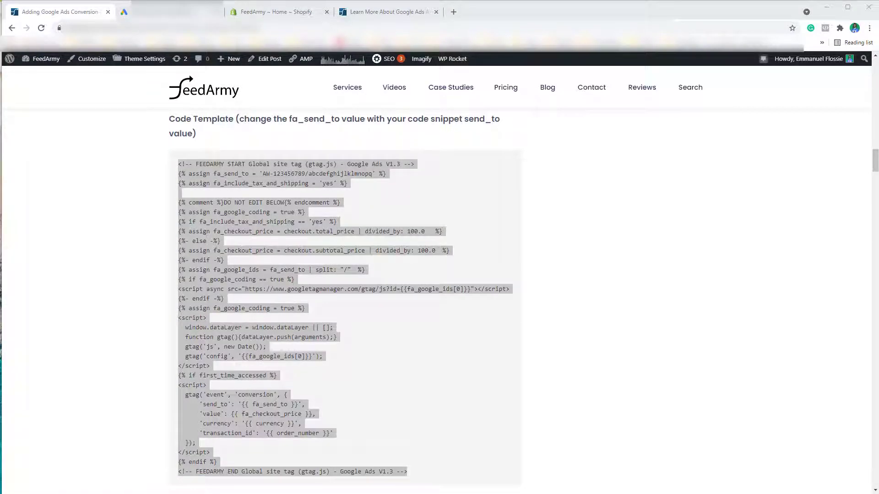
key(alt+Tab)
key(ctrl+v)
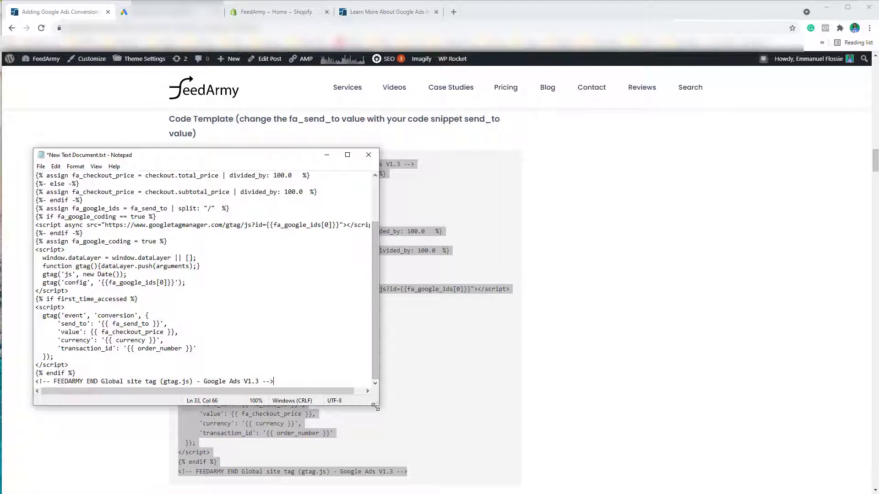
drag(378, 404, 437, 457)
scroll(286, 311, up, 1)
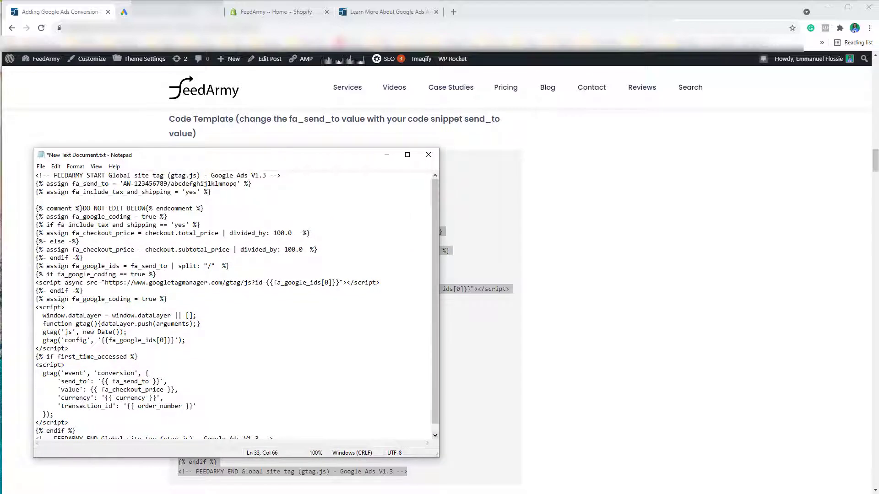
Step: Replace the placeholder fa_send_to value with the snippet's send_to ID and select the whole template
drag(238, 184, 125, 183)
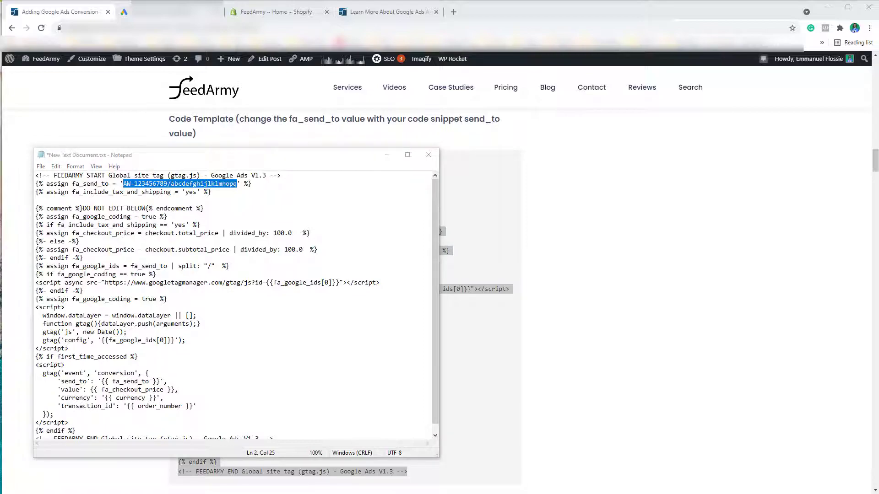
key(alt+Tab)
key(alt+Tab)
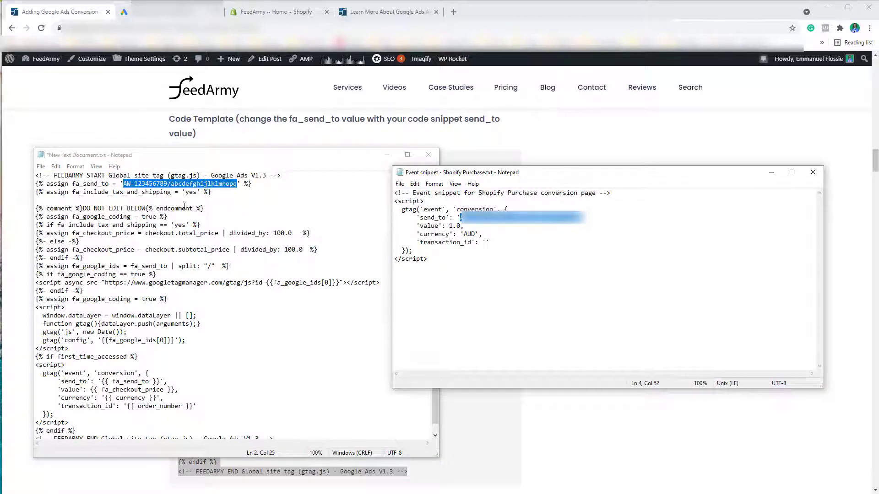
click(197, 158)
key(ctrl+v)
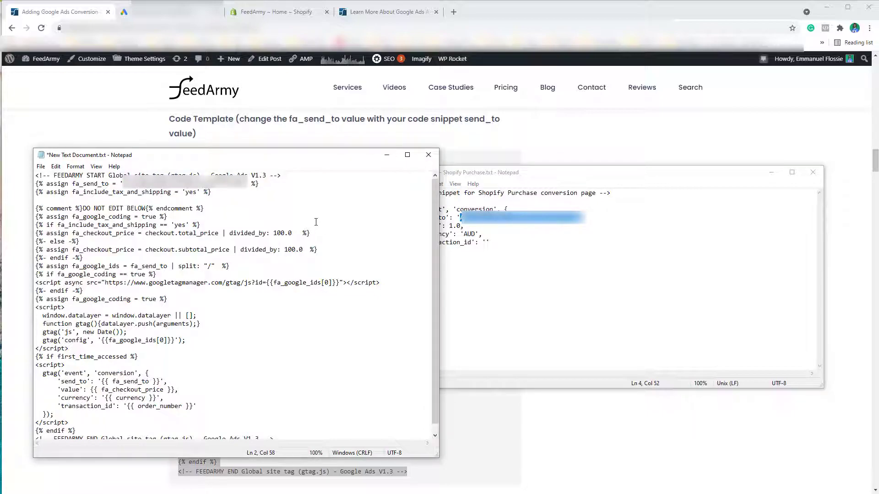
key(ctrl+a)
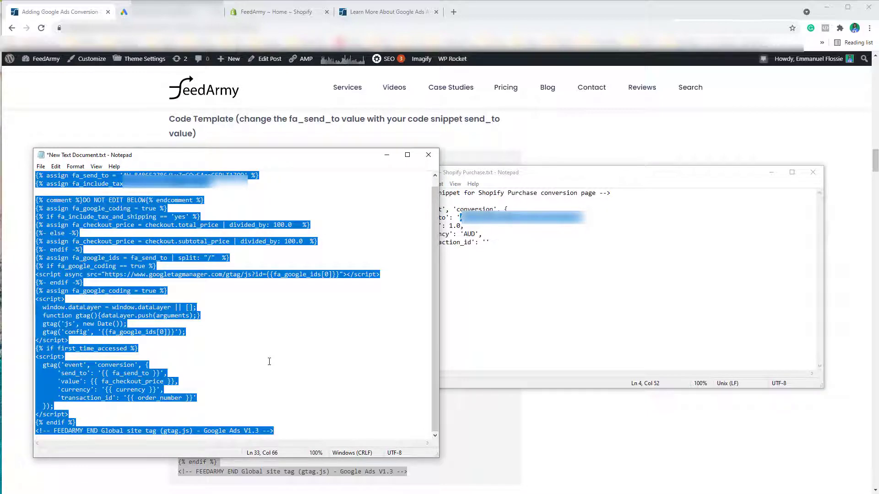
Step: Open the Checkout page under Settings in the Shopify store admin
click(284, 15)
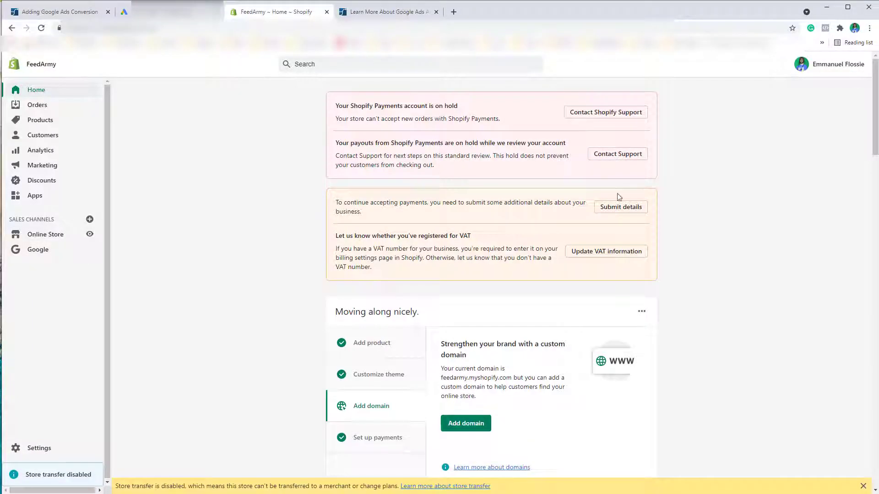
click(46, 450)
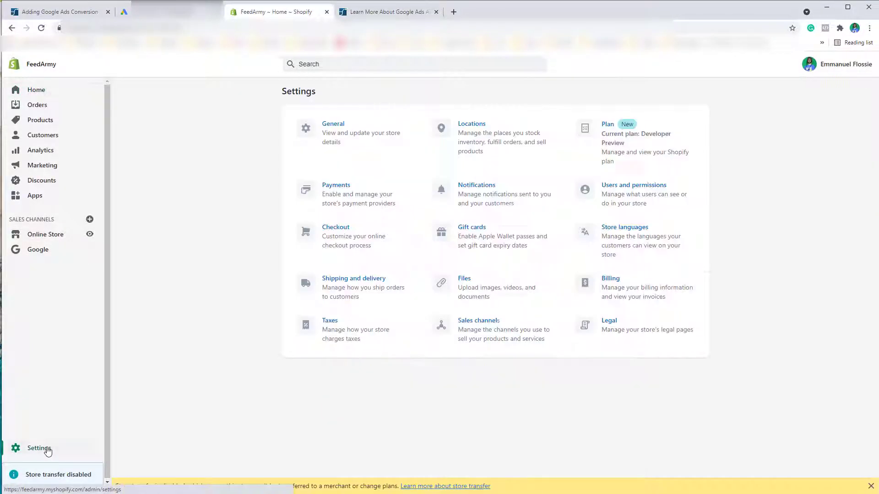
click(373, 239)
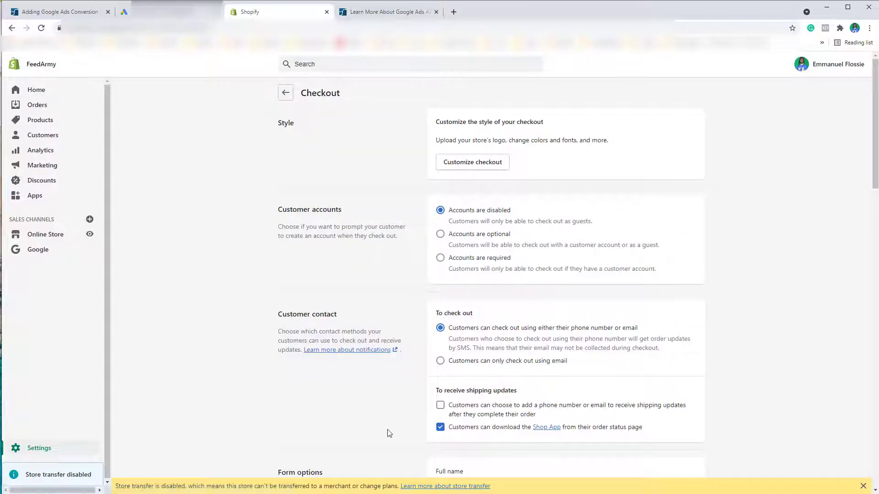
scroll(640, 269, down, 20)
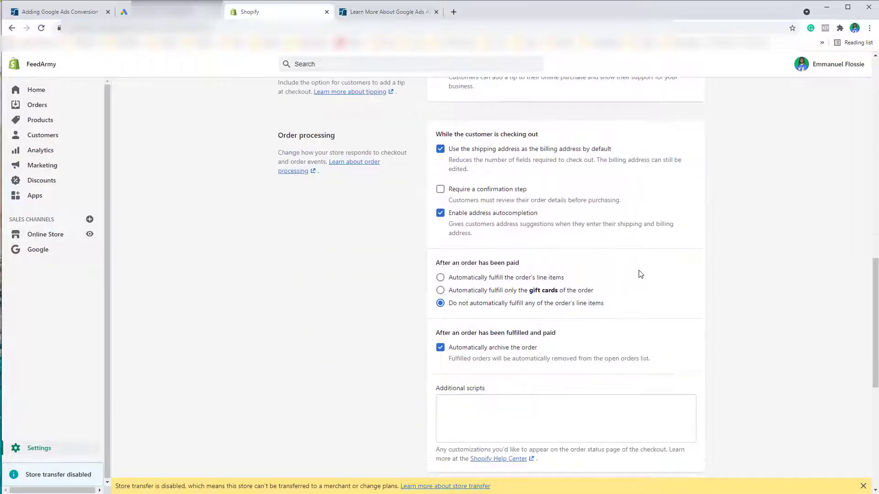
scroll(329, 157, up, 2)
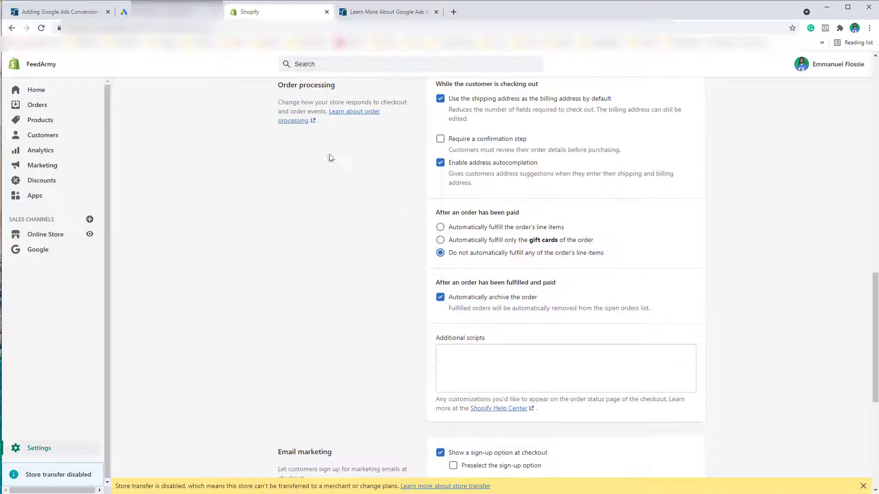
triple_click(342, 88)
click(535, 426)
Step: Paste the edited tracking script into Additional scripts and save the checkout settings
click(486, 376)
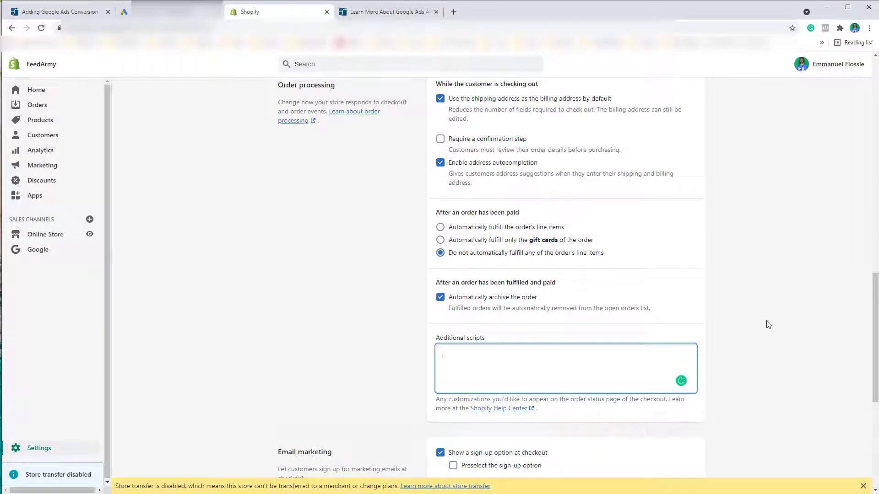
key(ctrl+v)
scroll(760, 339, down, 4)
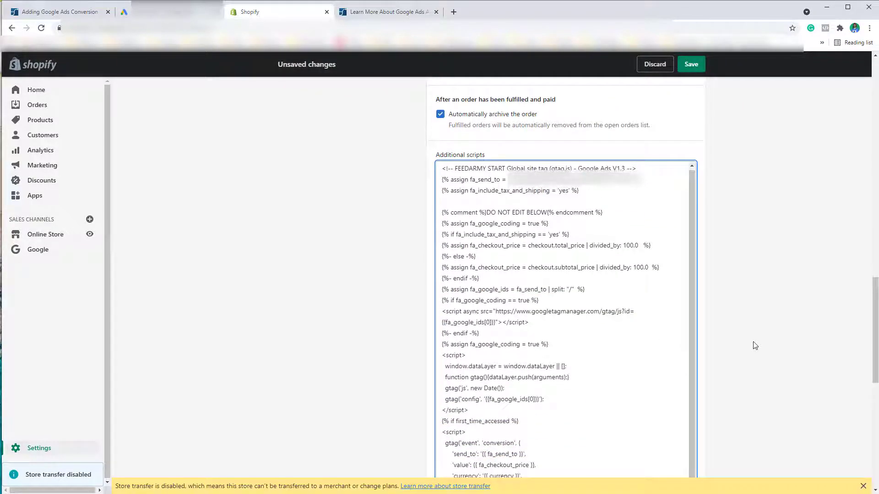
scroll(756, 164, down, 3)
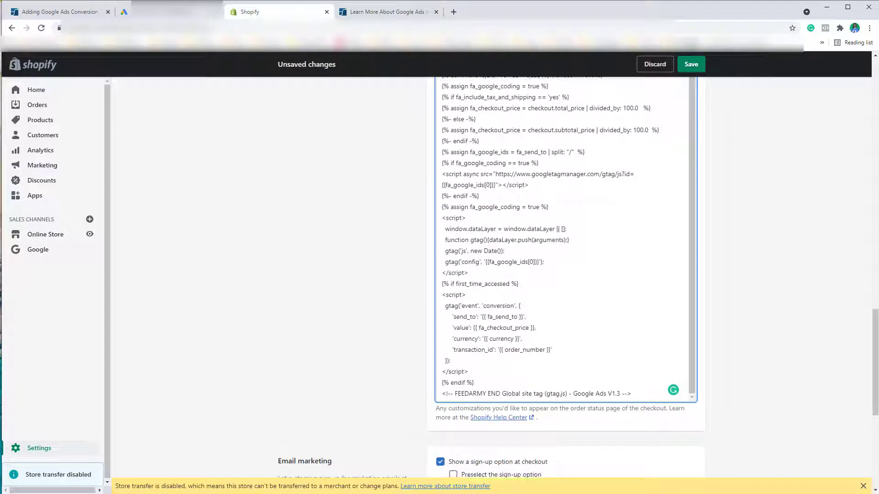
click(691, 66)
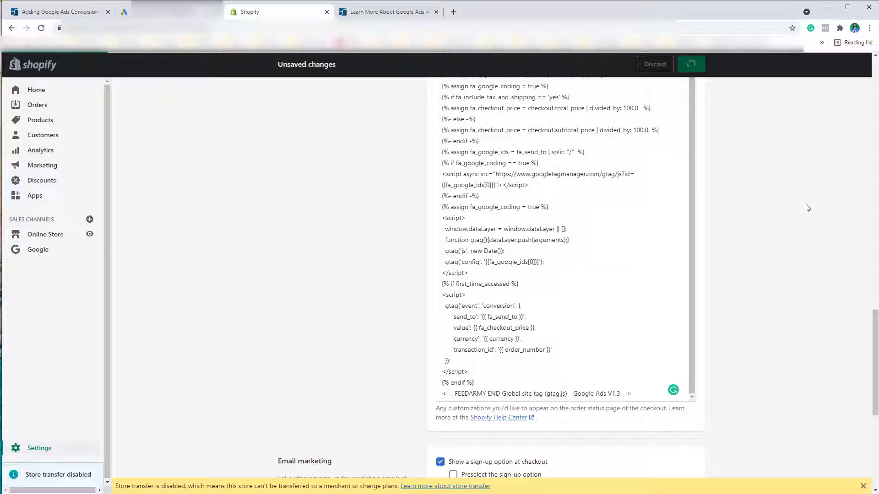
Step: Finish tag setup and confirm Shopify Purchase appears as Unverified among four conversion actions
key(ctrl+shift+Tab)
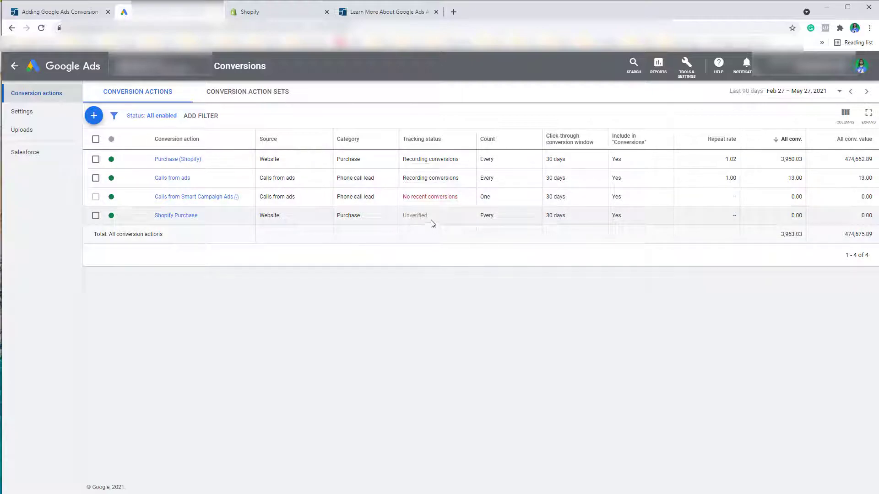
mouse_move(429, 202)
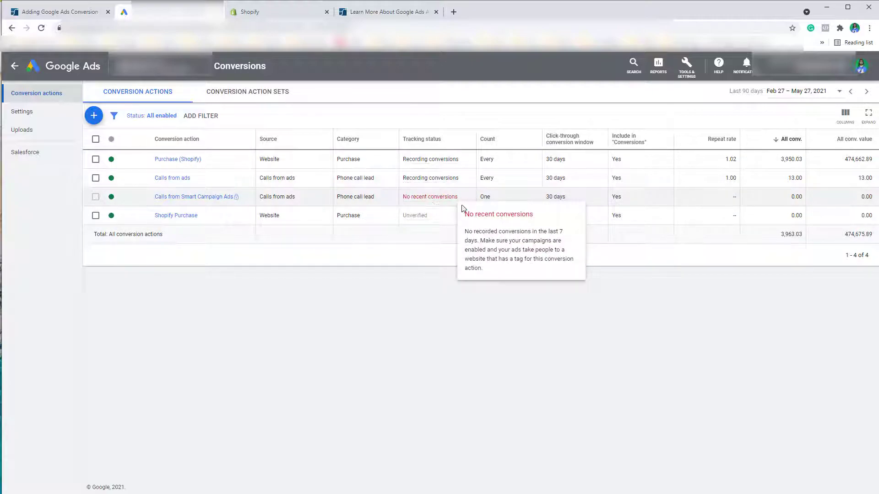